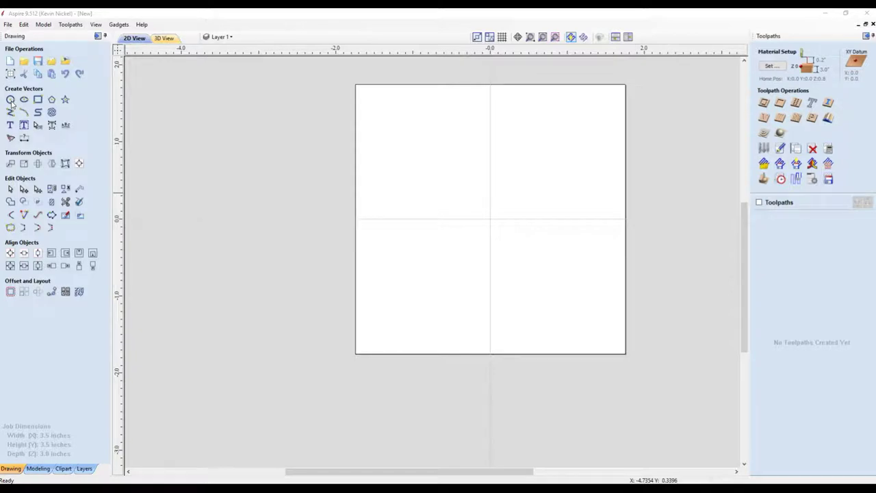
# Draw a 0.125-inch circle near the job's lower-left corner, then a 0.2-inch circle around it.
pyautogui.click(11, 100)
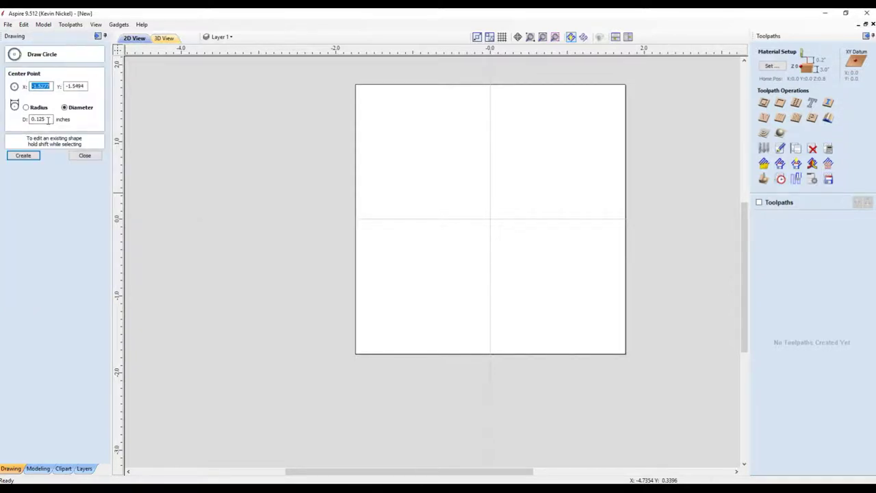
pyautogui.click(376, 340)
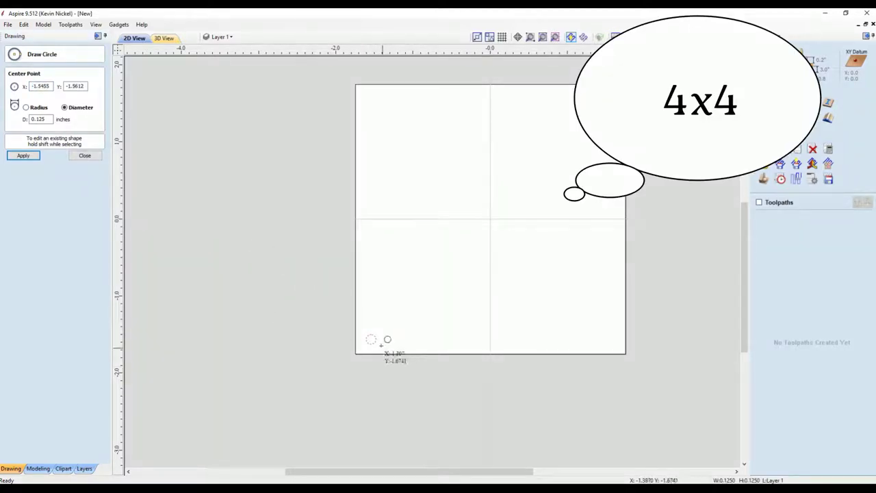
pyautogui.click(49, 119)
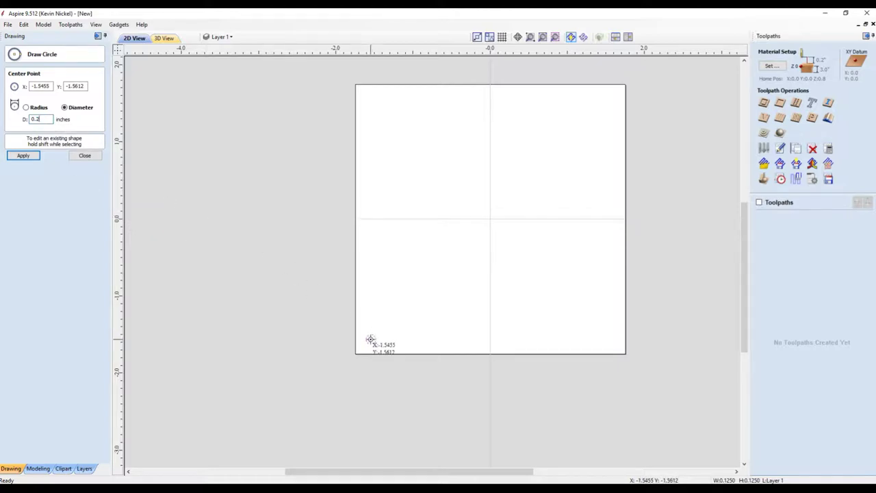
pyautogui.click(370, 339)
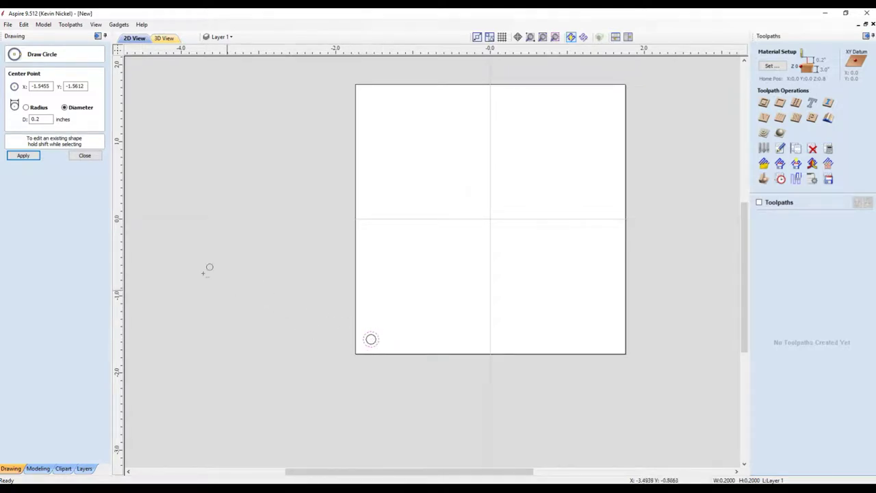
pyautogui.click(85, 156)
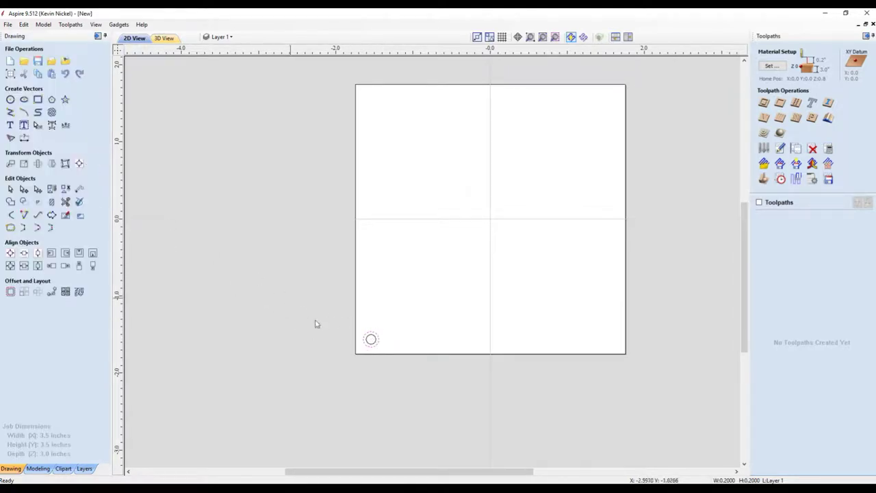
# Move the larger 0.2-inch circle onto a new layer named Tops.
pyautogui.rightClick(378, 344)
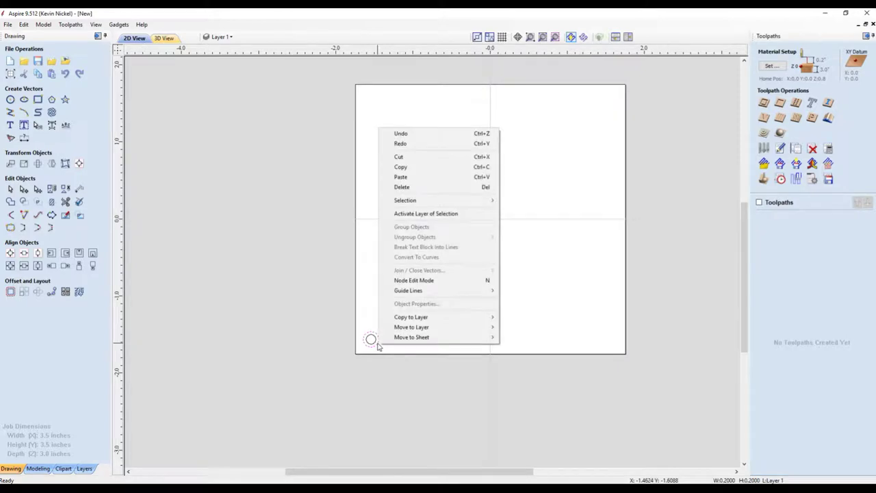
pyautogui.moveTo(408, 332)
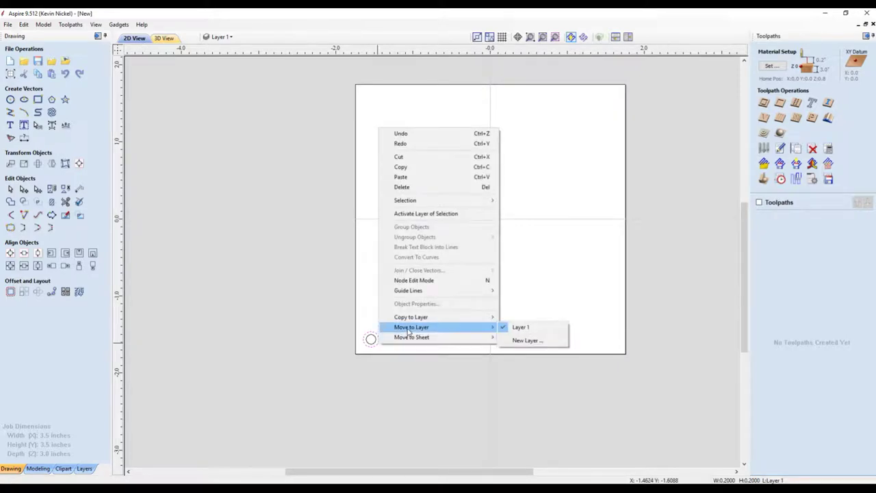
pyautogui.click(526, 340)
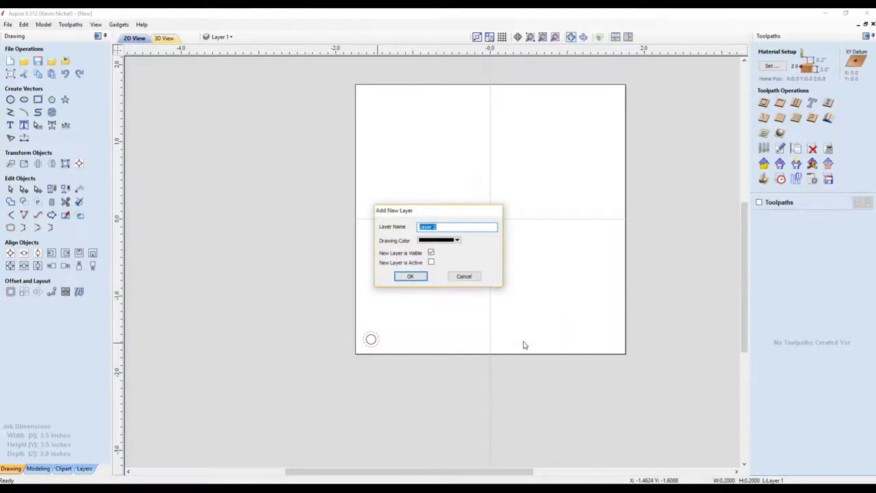
pyautogui.write('Tops')
pyautogui.click(411, 276)
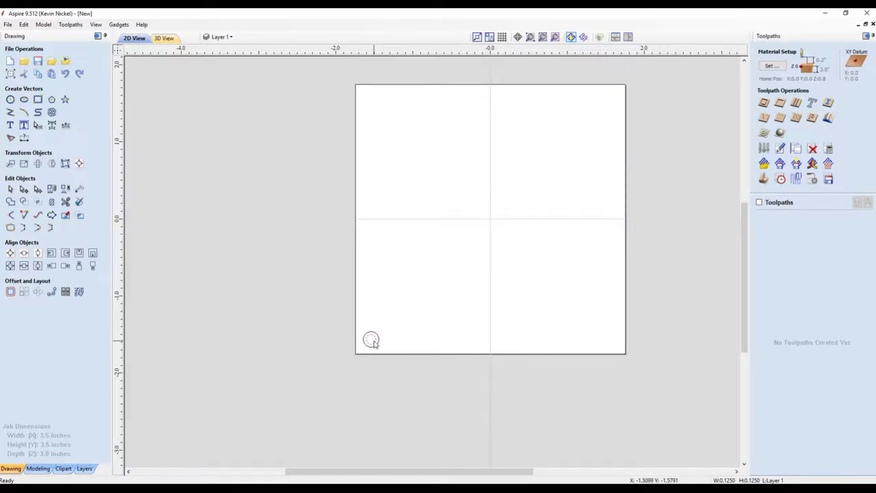
# Move the smaller 0.125-inch circle onto a new layer named Pegs.
pyautogui.rightClick(373, 341)
pyautogui.moveTo(412, 325)
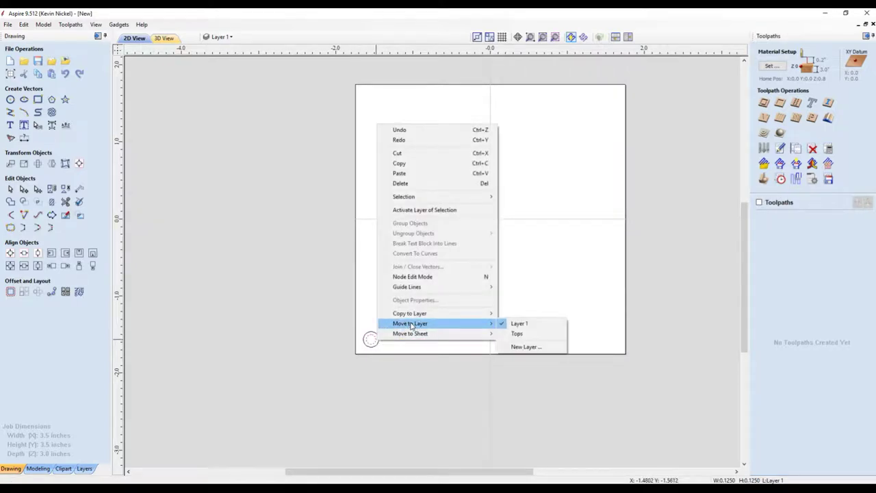
pyautogui.click(526, 347)
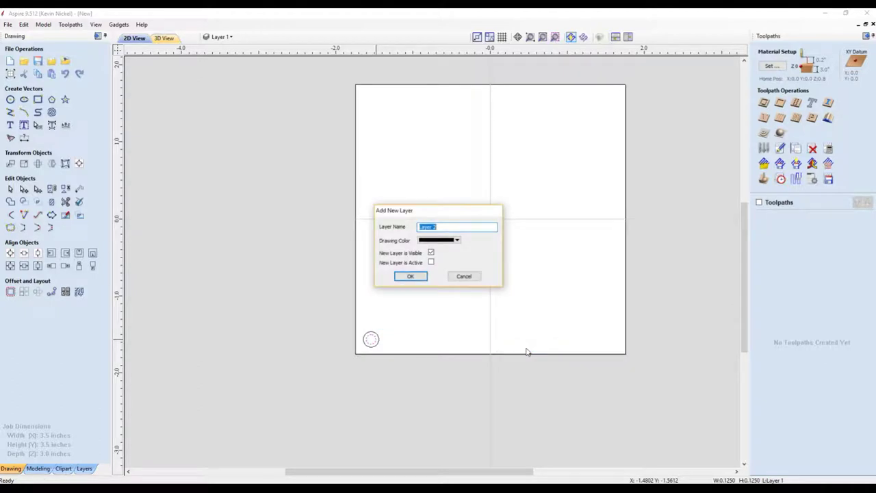
pyautogui.write('Pegs')
pyautogui.click(411, 275)
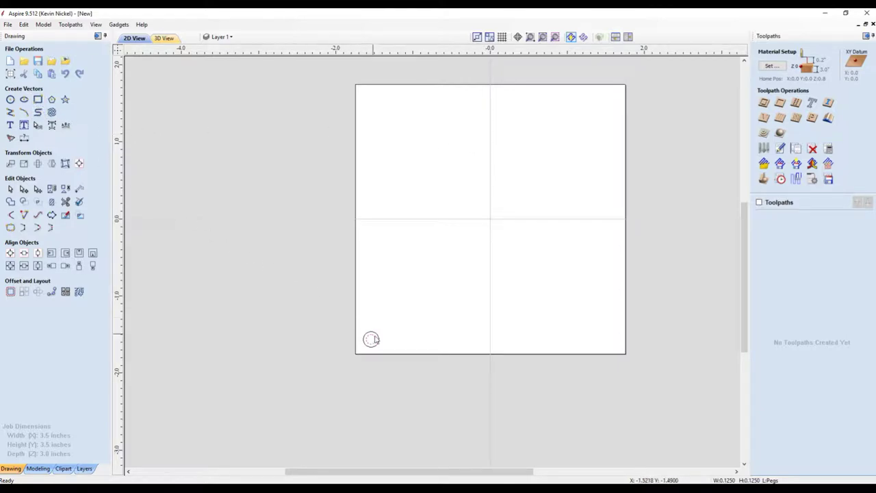
# Array-copy both corner circles into 8 rows and 8 columns with 0.25 x 0.25 gaps.
pyautogui.moveTo(382, 348); pyautogui.dragTo(329, 320)
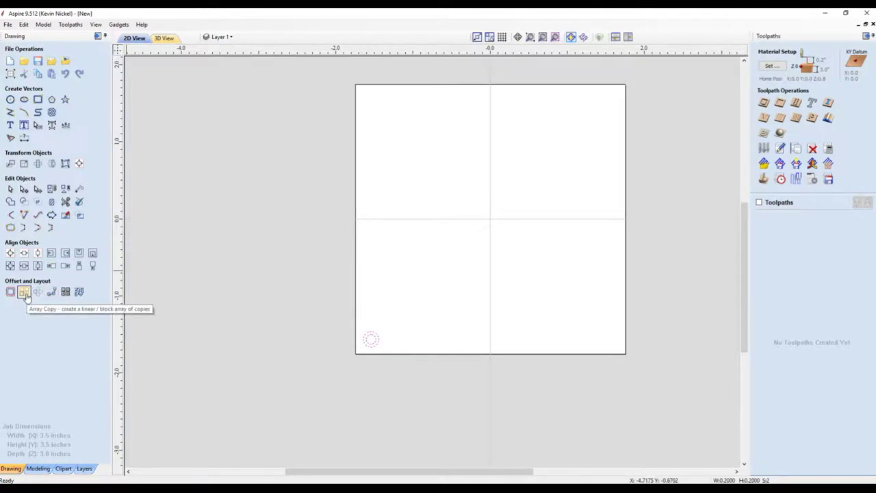
pyautogui.click(25, 293)
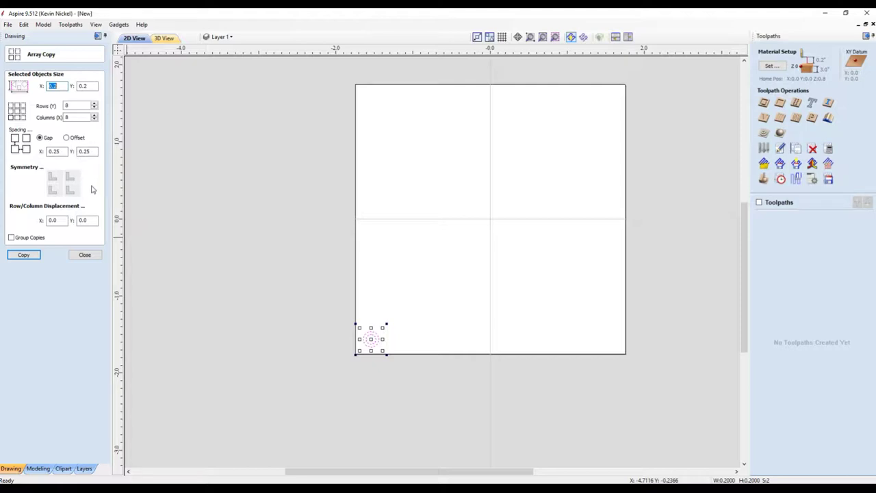
pyautogui.click(25, 255)
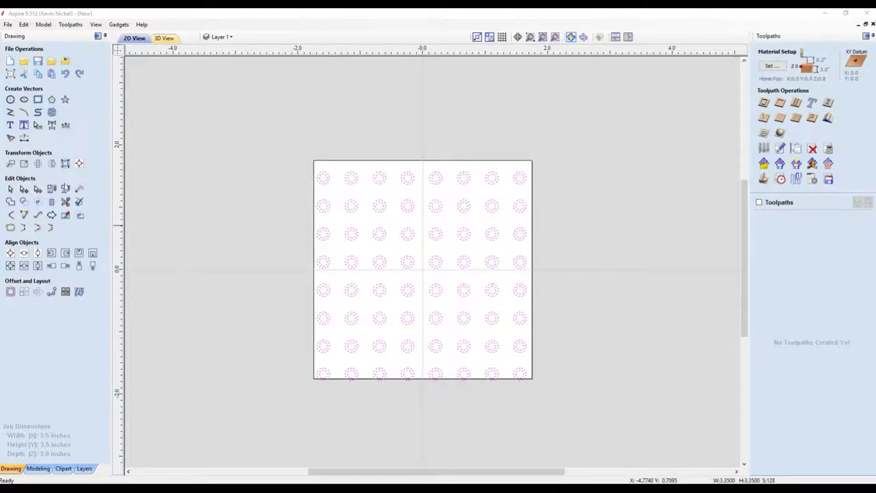
# Align the 8 x 8 circle grid to the centre of the material.
pyautogui.click(79, 163)
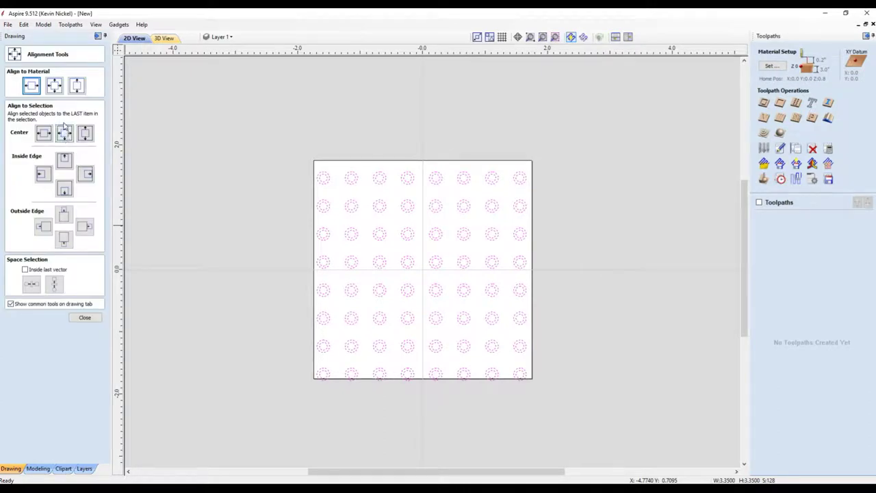
pyautogui.click(55, 86)
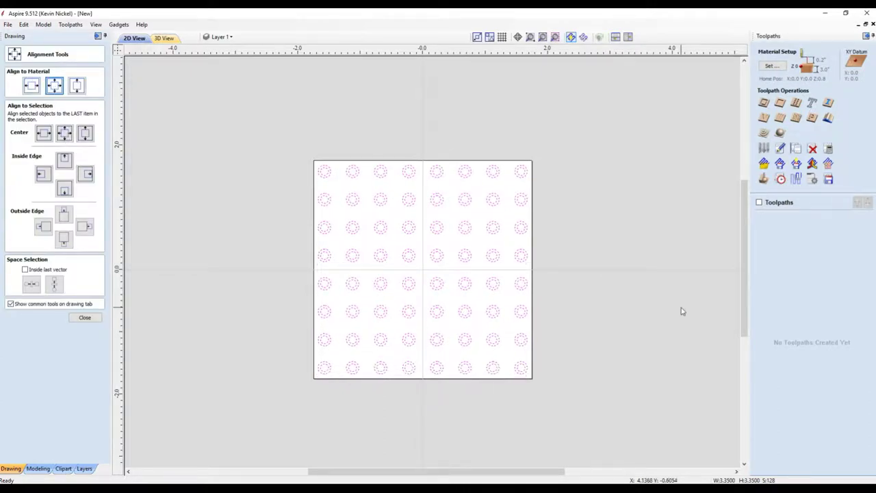
pyautogui.click(90, 321)
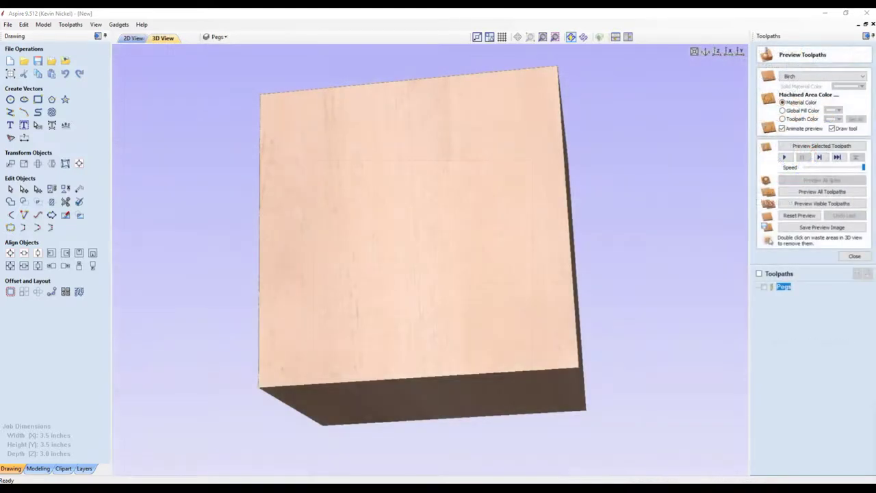
# Preview the Pegs toolpath on Birch material to see the 8 x 8 peg grid.
pyautogui.click(818, 188)
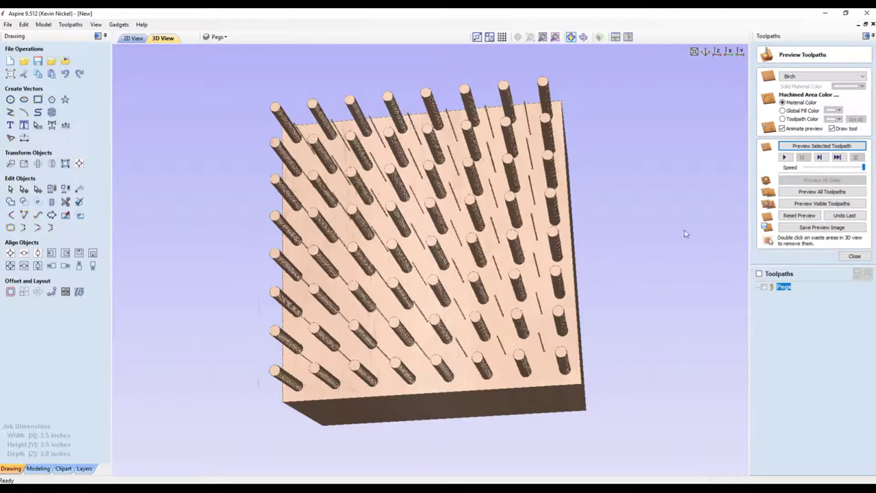
pyautogui.click(133, 37)
# Hide the Pegs layer, show and activate Tops, and select all its circles.
pyautogui.click(218, 37)
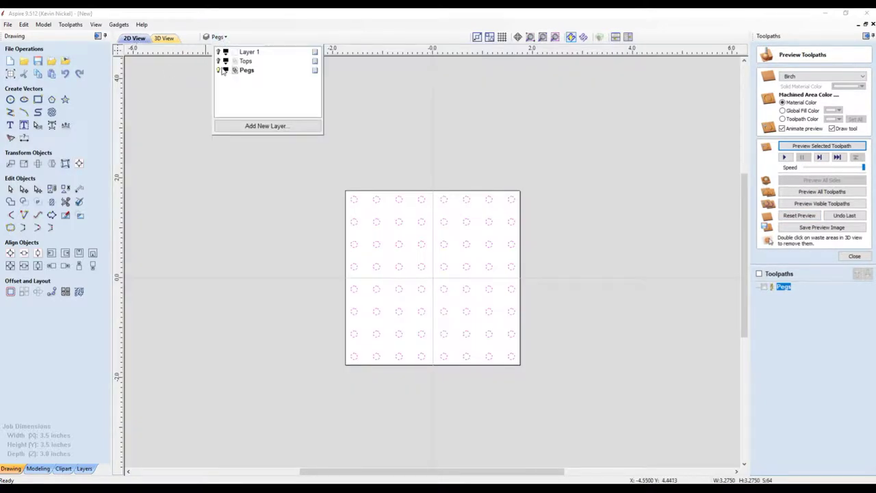
pyautogui.click(217, 71)
pyautogui.click(219, 61)
pyautogui.click(245, 61)
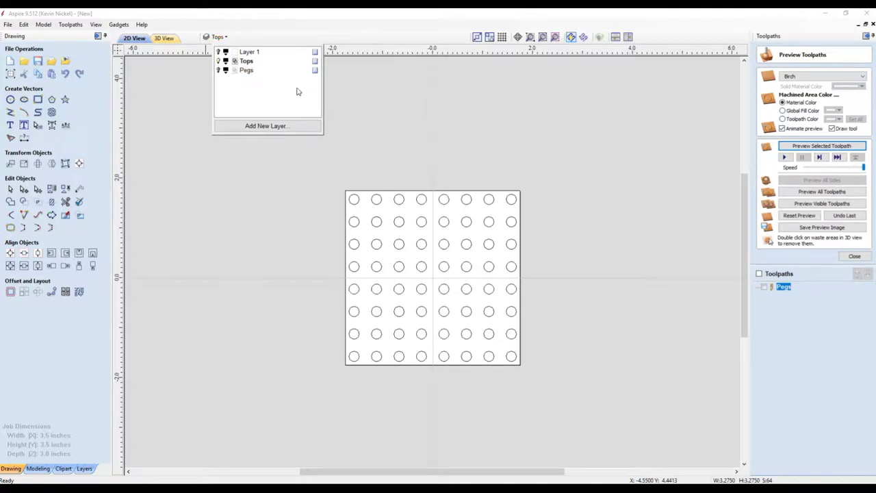
pyautogui.hotkey('ctrl', 'a')
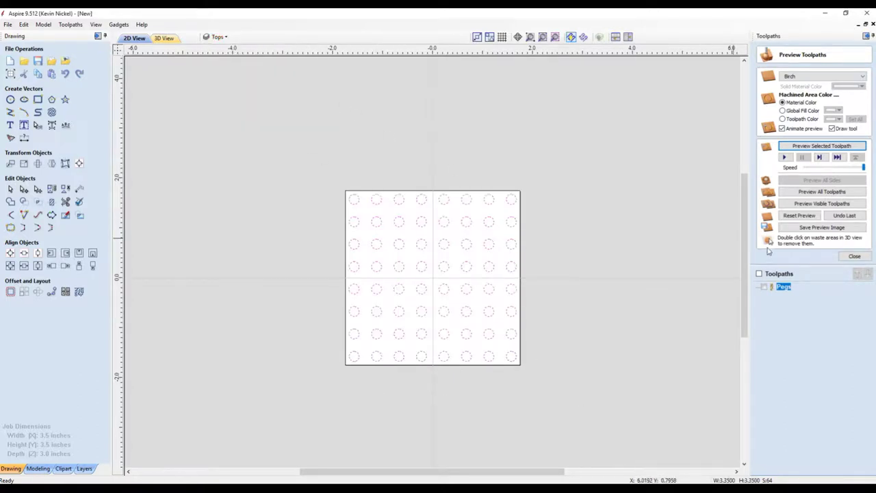
# Create a 2D profile toolpath with a 1-inch start depth and 0.25-inch cut depth.
pyautogui.moveTo(787, 292)
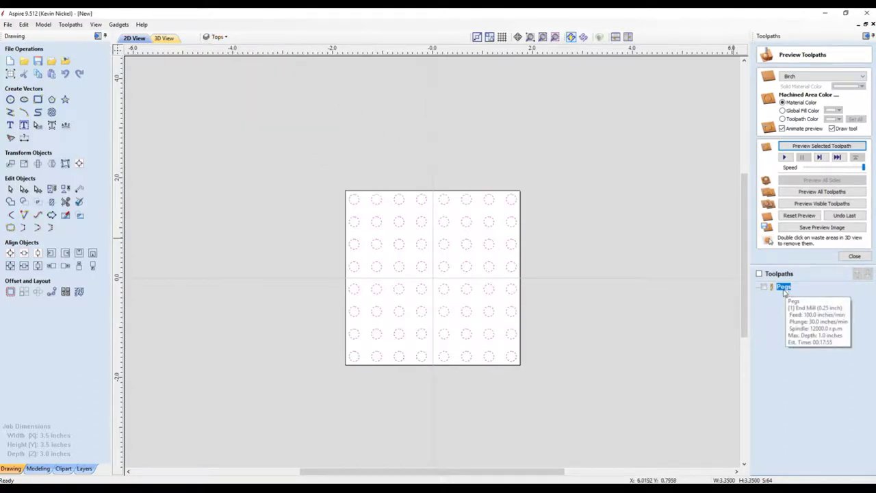
pyautogui.click(853, 256)
pyautogui.click(763, 103)
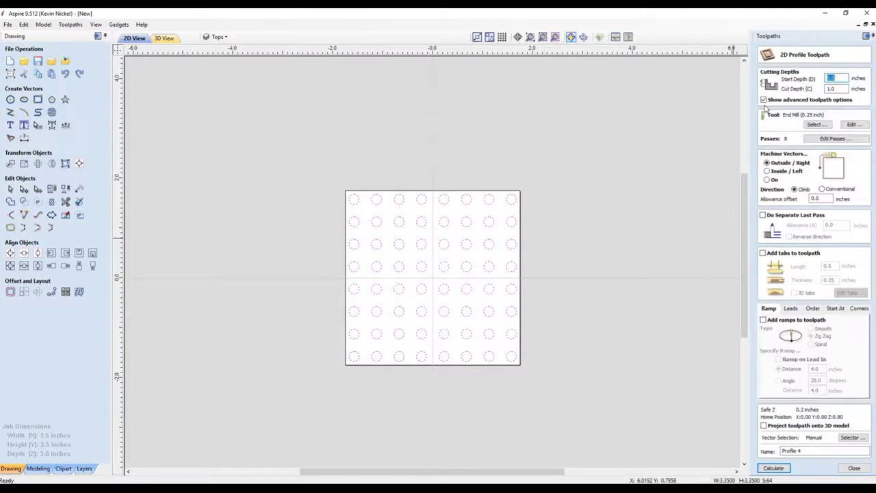
pyautogui.click(833, 78)
# Calculate Profile 4, simulate it, and rotate to view the stepped peg collars.
pyautogui.click(773, 467)
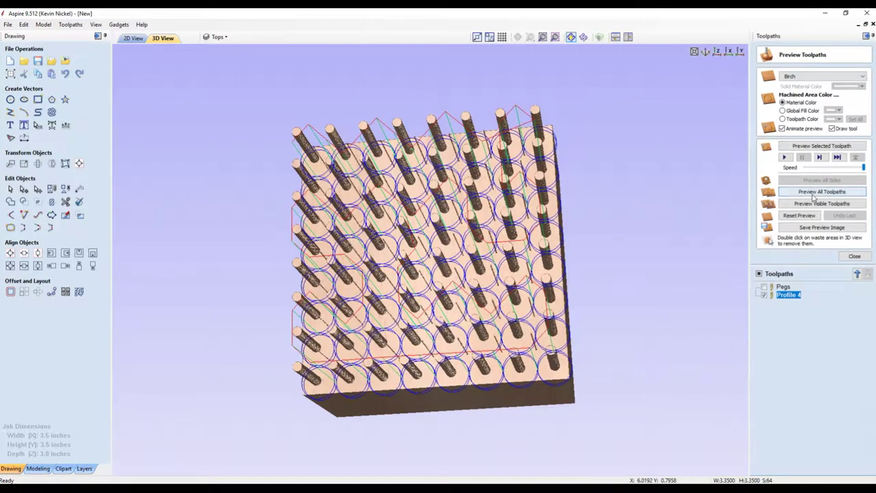
pyautogui.click(814, 147)
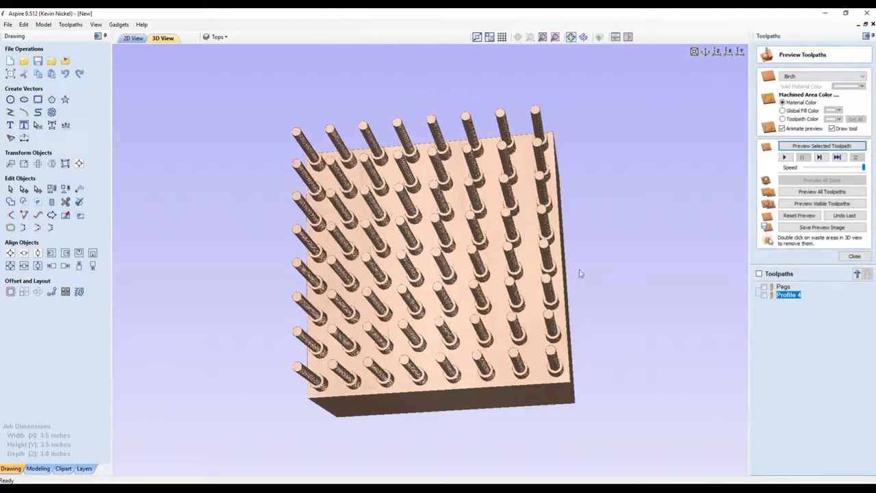
pyautogui.moveTo(445, 282); pyautogui.dragTo(534, 259)
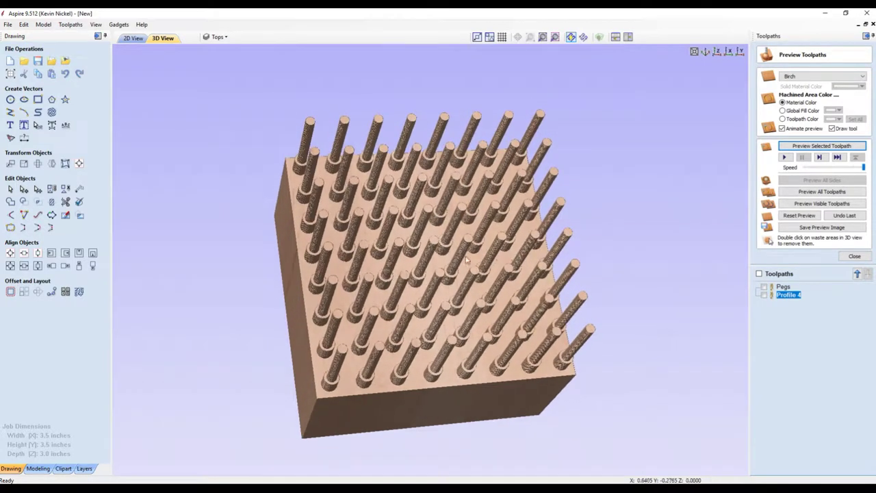